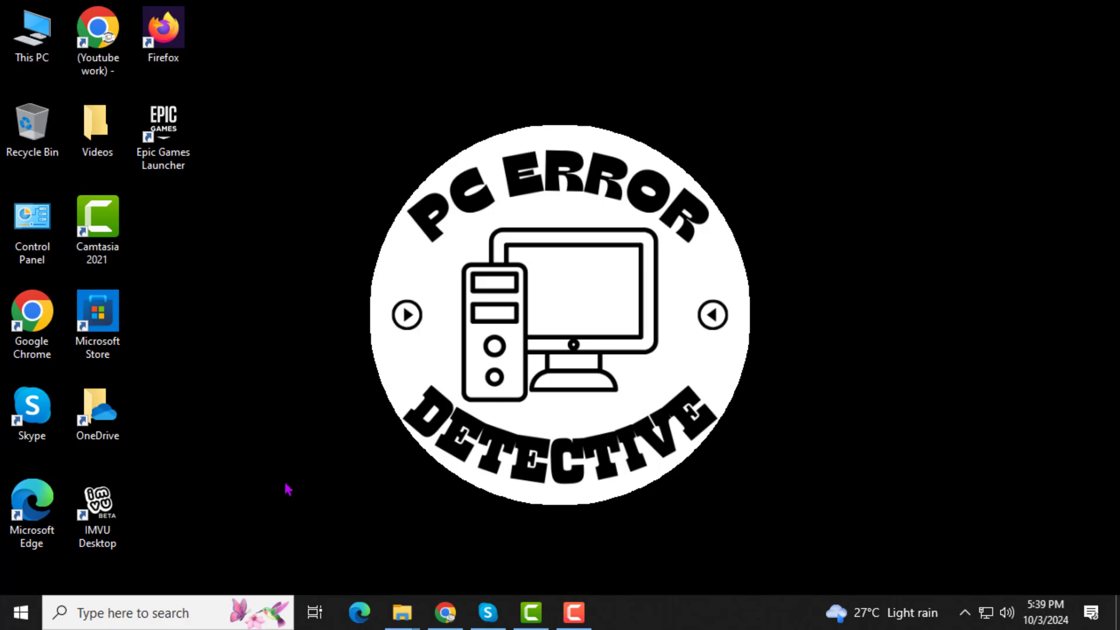
# Launch the Settings app from the Start menu
pyautogui.click(24, 614)
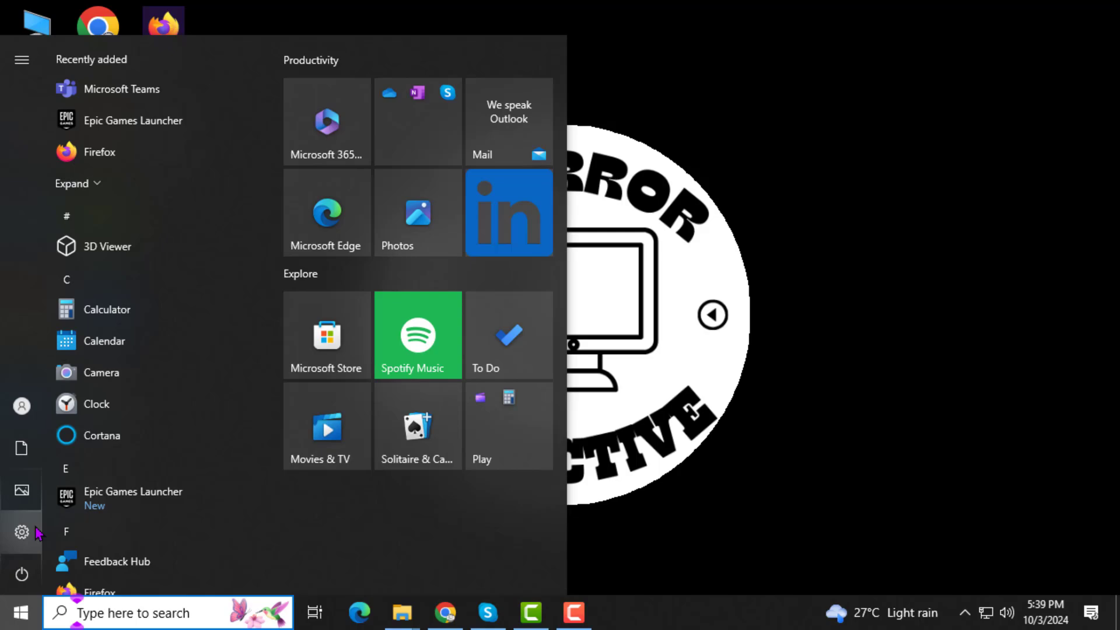
pyautogui.click(81, 535)
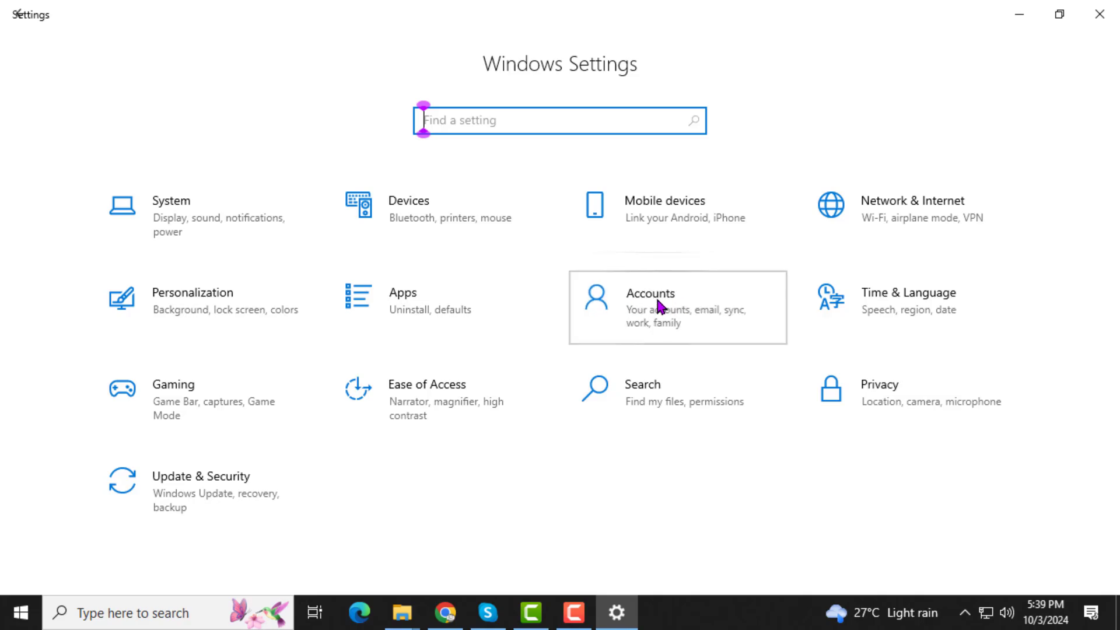
# Go to Accounts and show the Sign-in options page
pyautogui.click(661, 305)
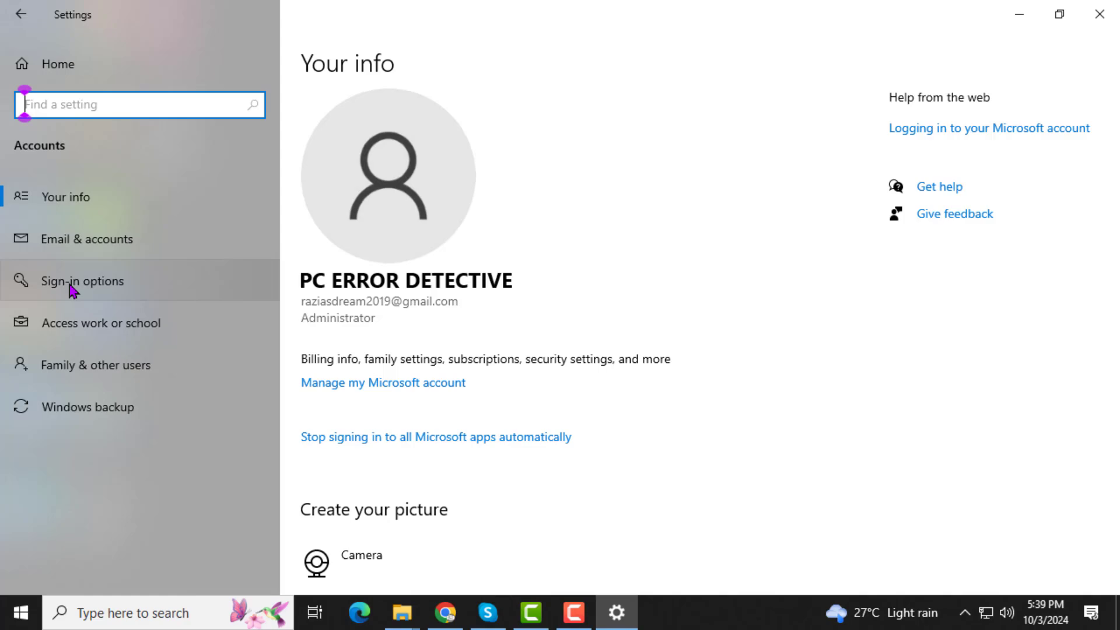
pyautogui.click(72, 289)
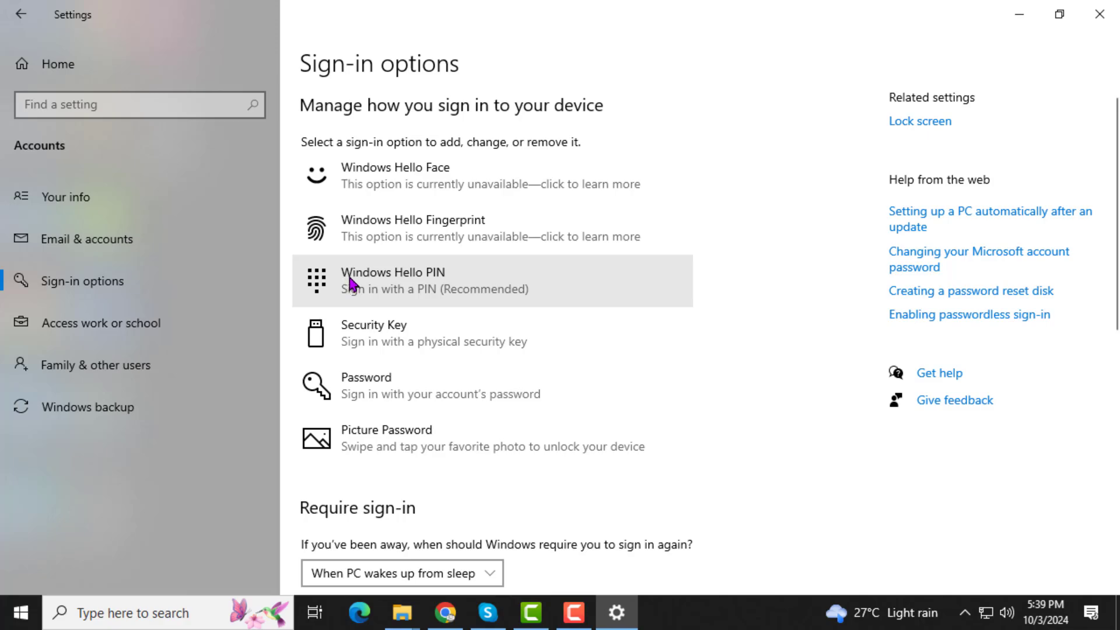
# Expand Windows Hello PIN and open its Change your PIN dialog
pyautogui.click(367, 280)
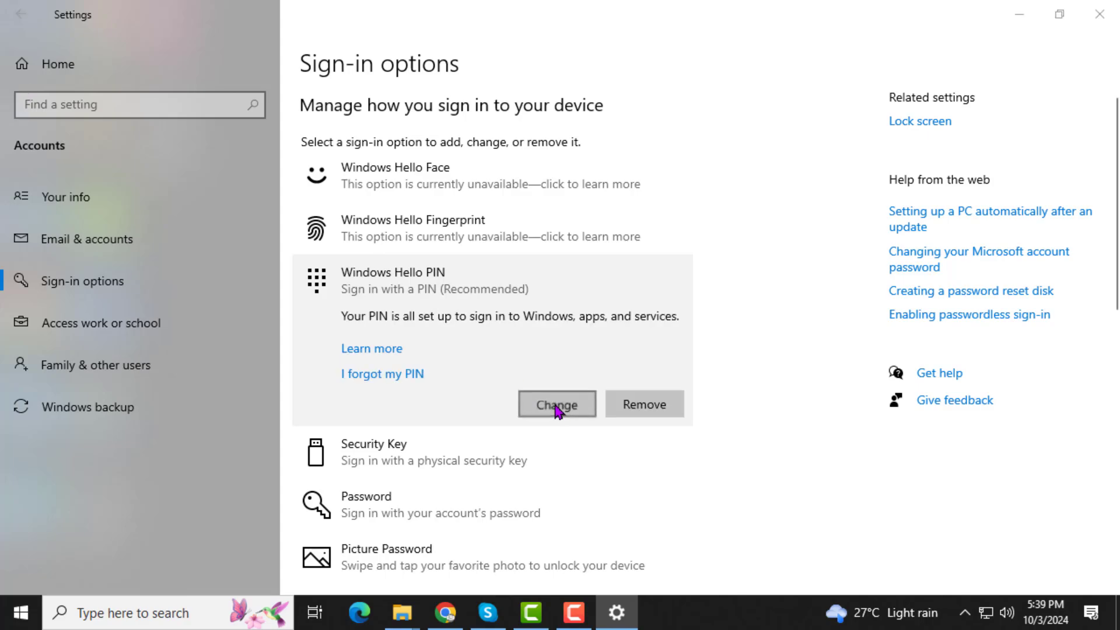
pyautogui.click(556, 405)
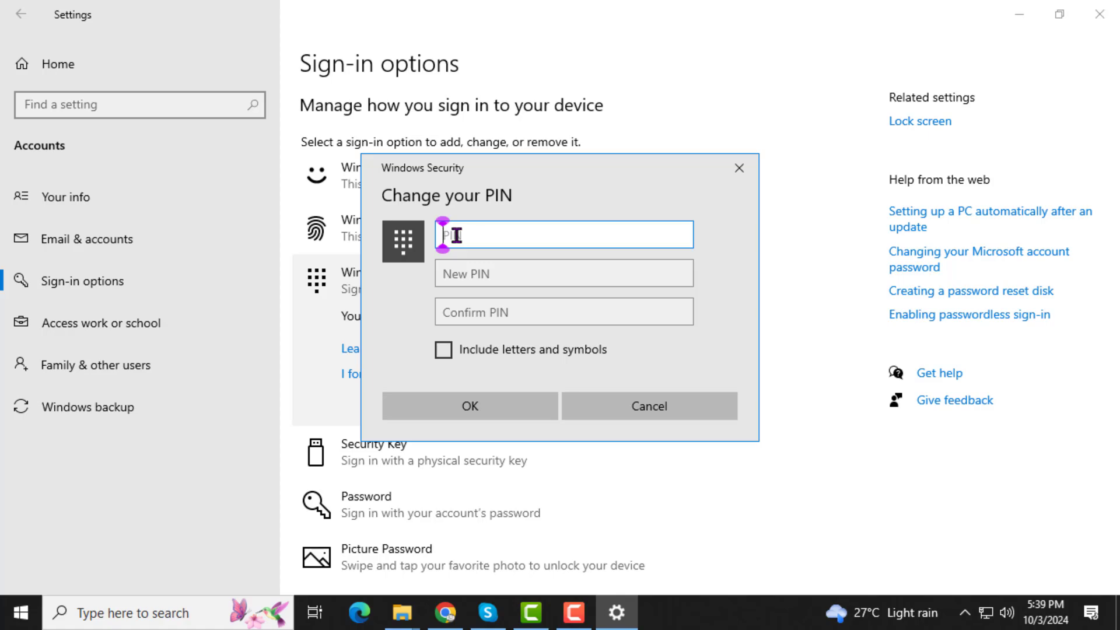
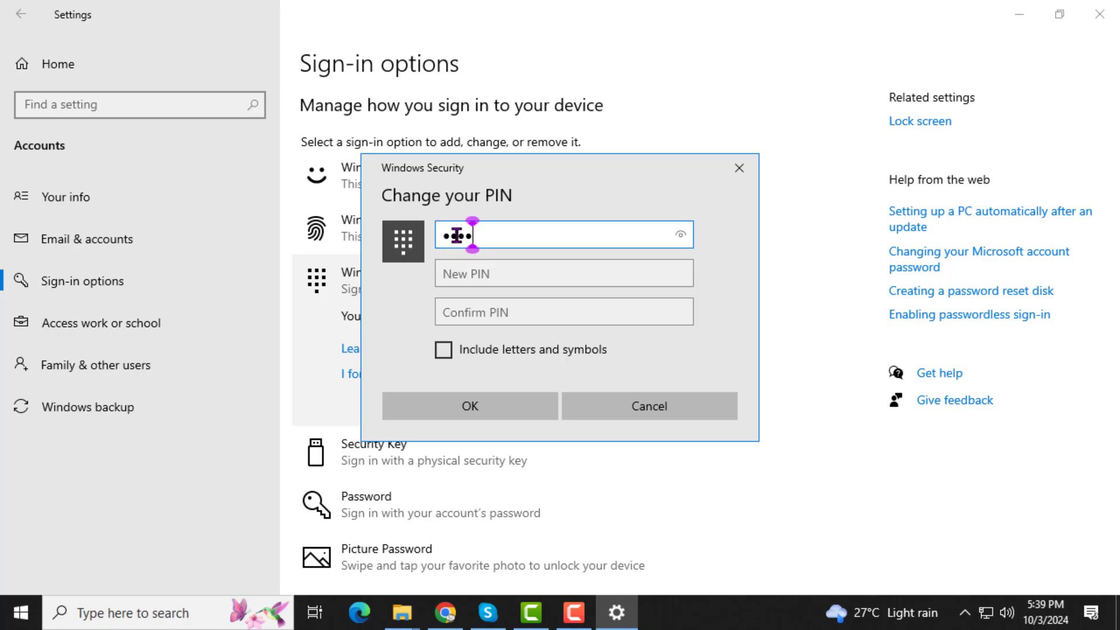
# Fill in the current PIN, new PIN and confirmation, then submit with OK
pyautogui.click(465, 274)
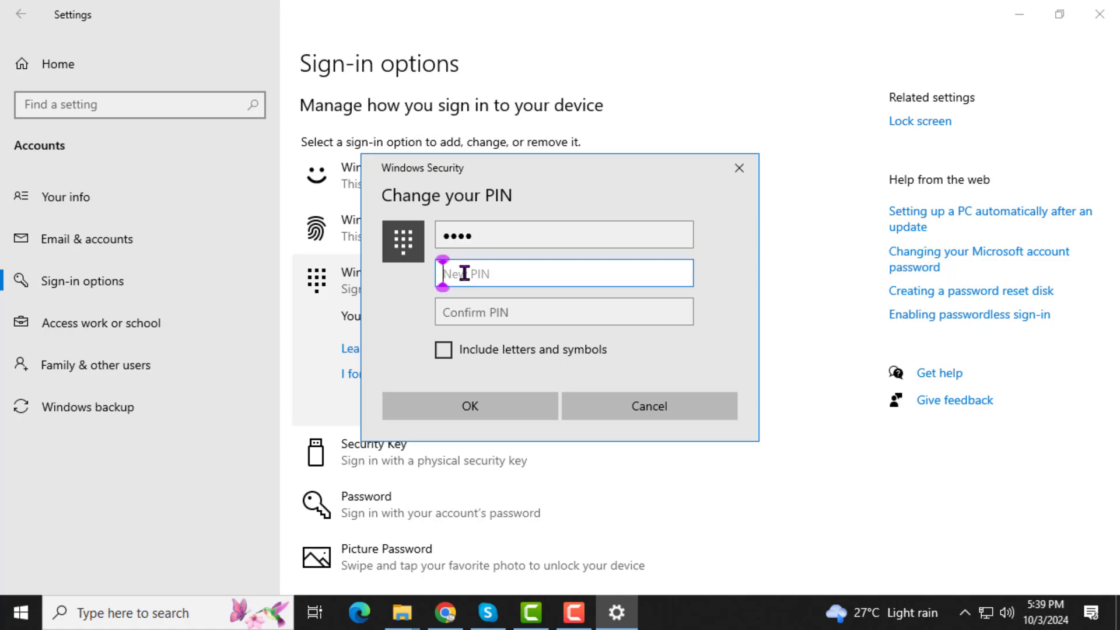
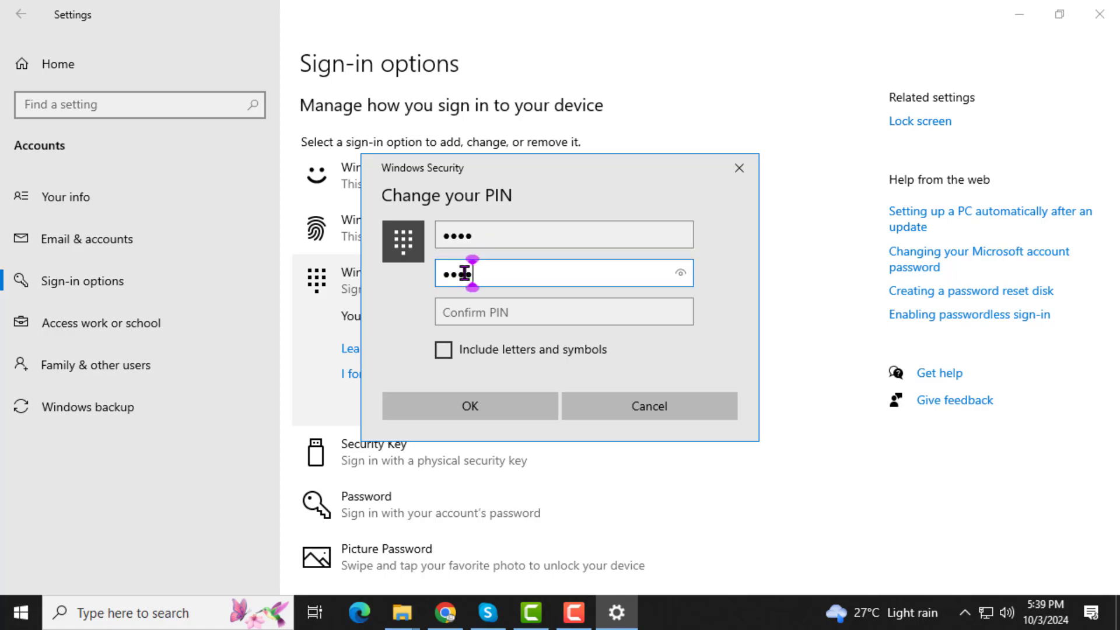
pyautogui.click(477, 311)
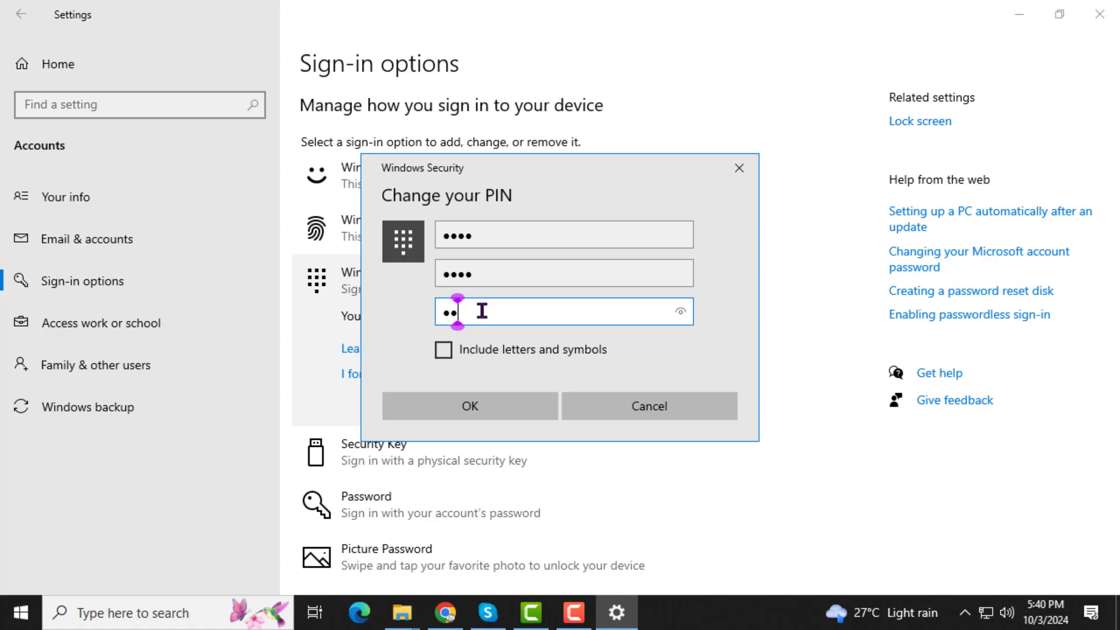
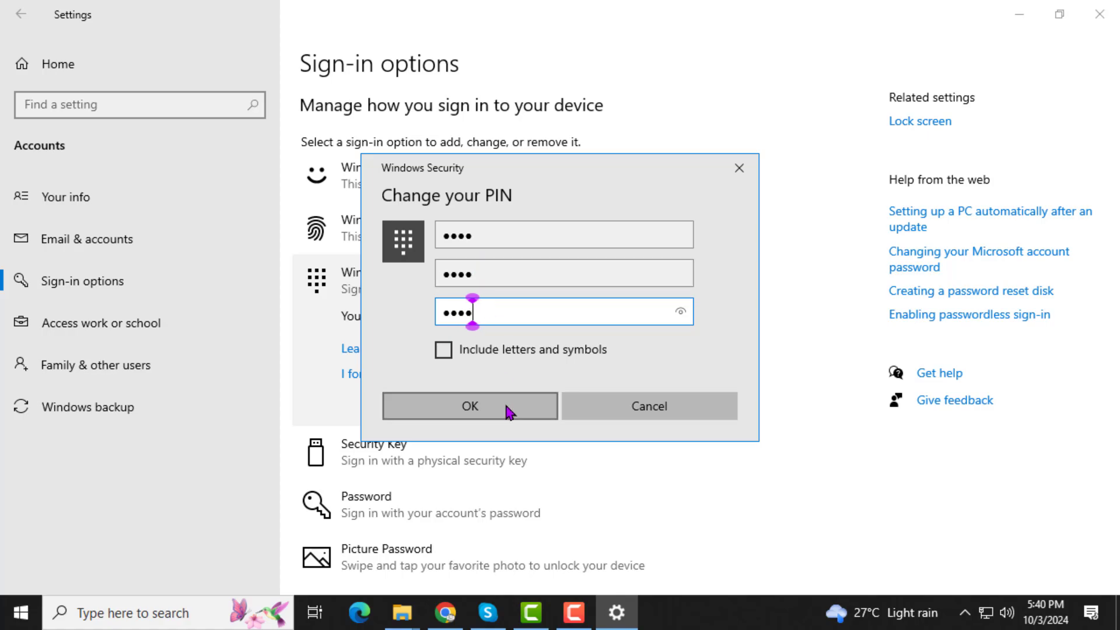
pyautogui.click(470, 405)
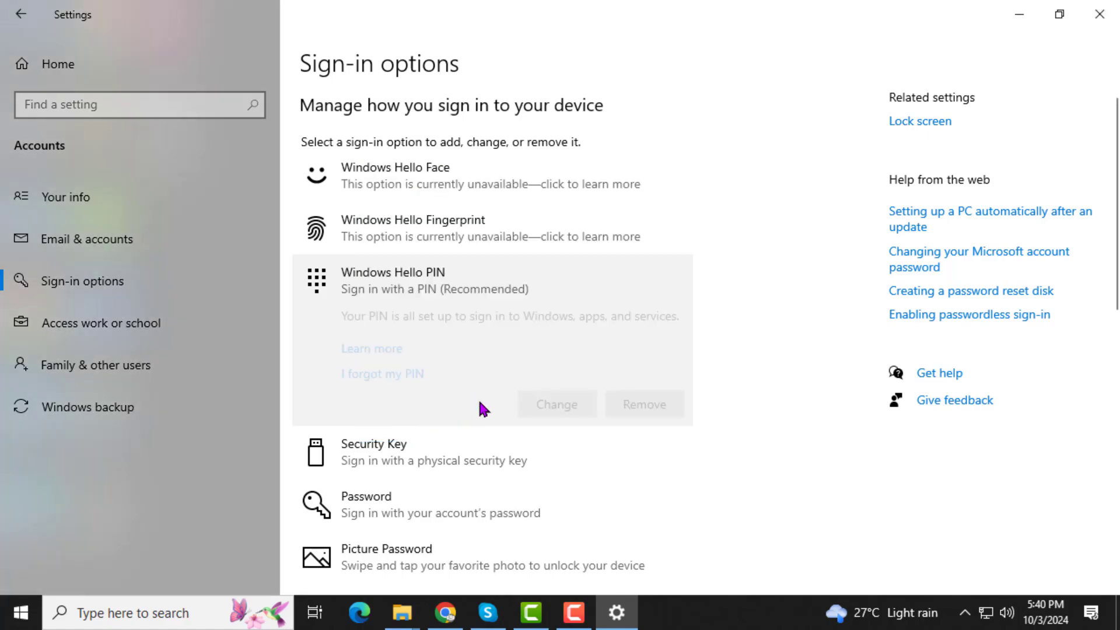